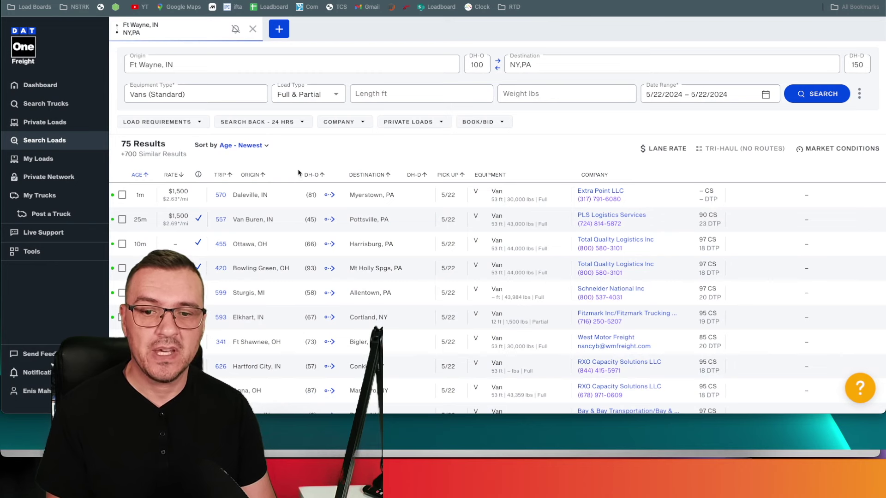
# Copy the first two DAT One load listings from the 75 results, then return to ChatGPT.
pyautogui.moveTo(216, 170); pyautogui.dragTo(462, 318)
pyautogui.click(338, 155)
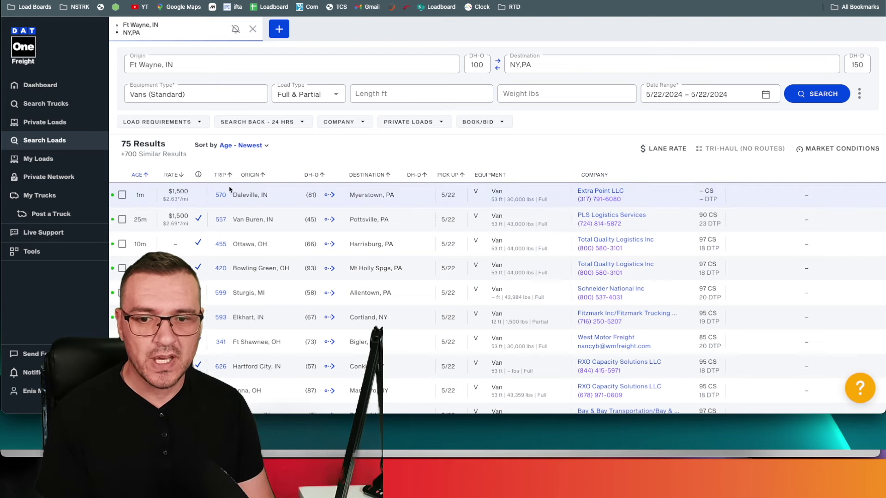
pyautogui.moveTo(228, 189); pyautogui.dragTo(379, 240)
pyautogui.rightClick(370, 216)
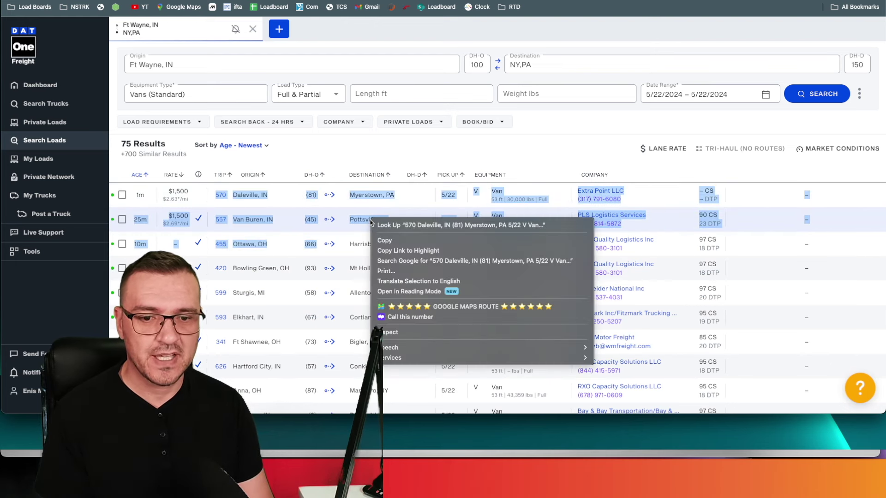
pyautogui.click(362, 169)
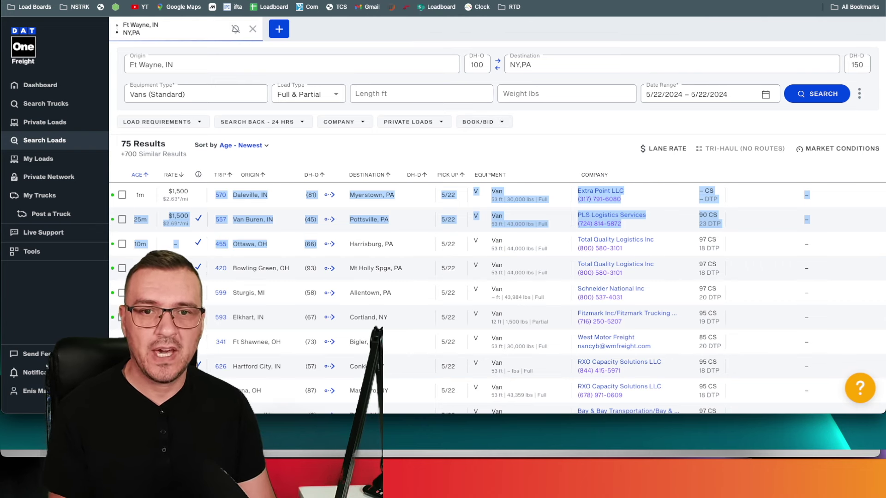
pyautogui.hotkey('ctrl', 'Tab')
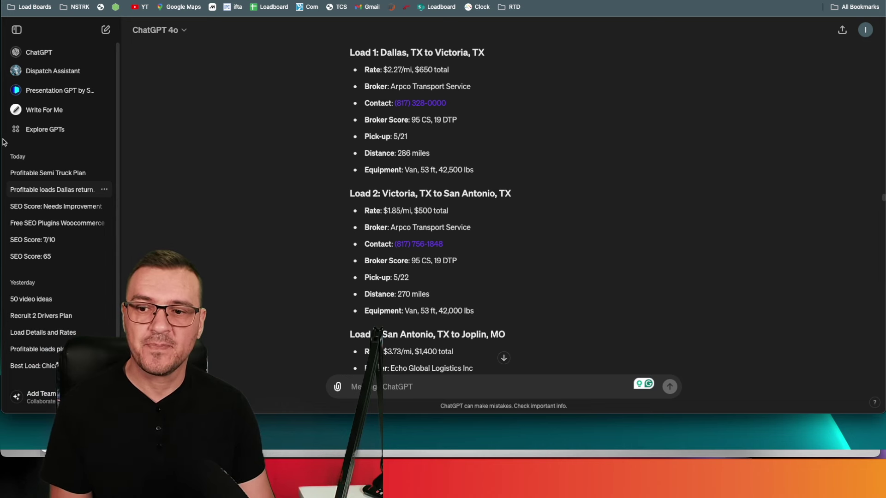
# Widen the browser and scroll to the $2,987.90 total expenses and $3,362.10 net profit summary.
pyautogui.moveTo(3, 137); pyautogui.dragTo(0, 92)
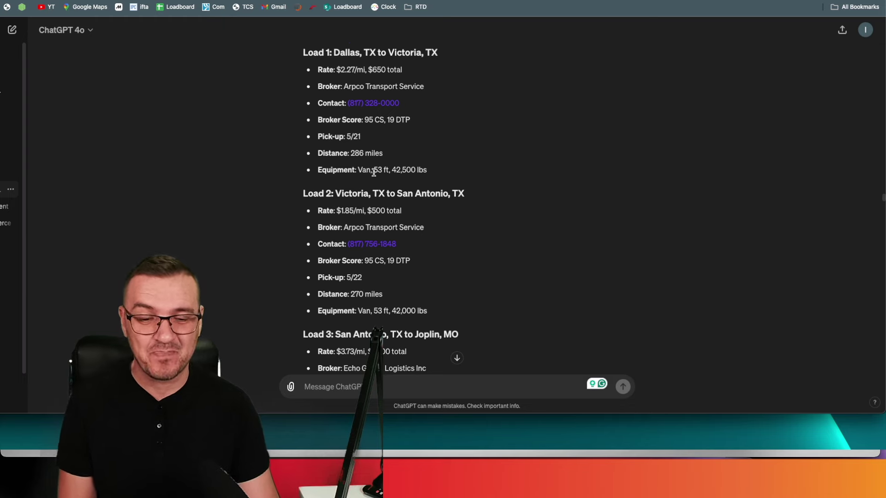
pyautogui.scroll(-5, 376, 170)
pyautogui.scroll(-10, 373, 175)
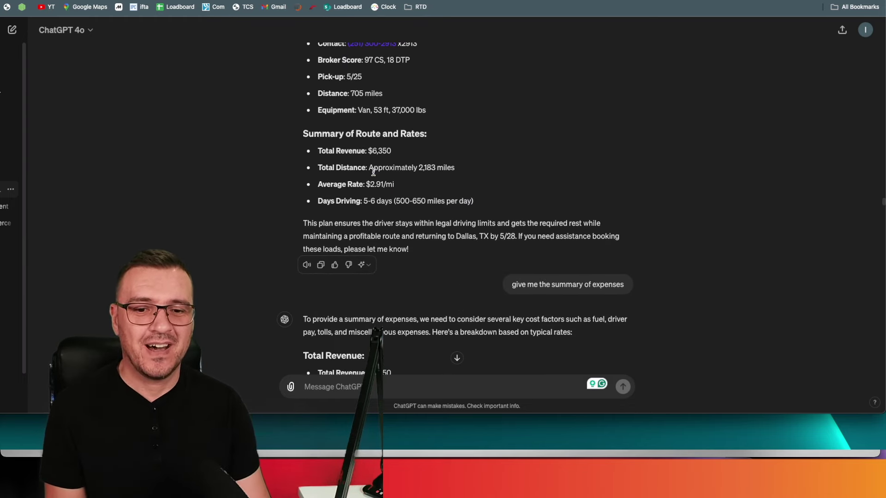
pyautogui.scroll(-1, 387, 197)
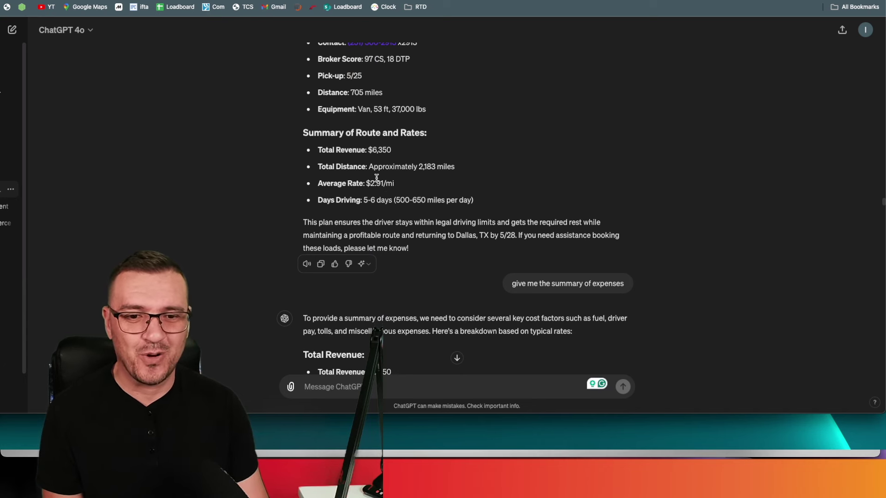
pyautogui.scroll(-3, 377, 178)
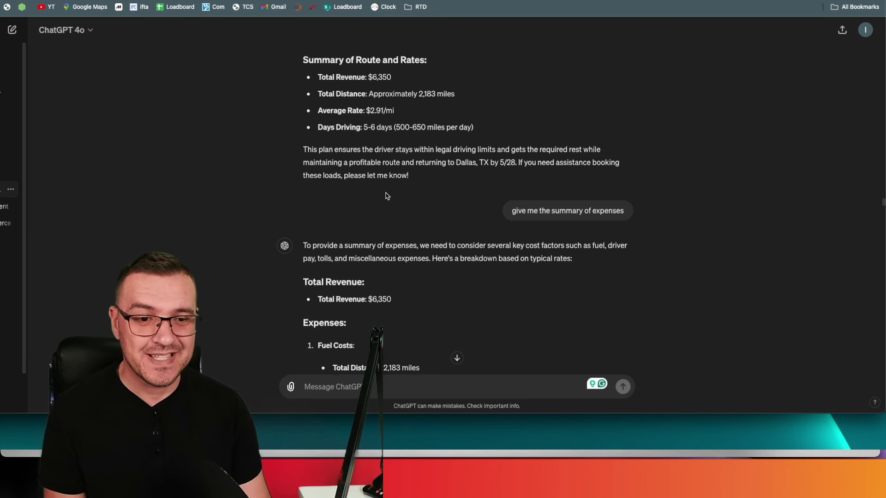
pyautogui.scroll(-2, 526, 213)
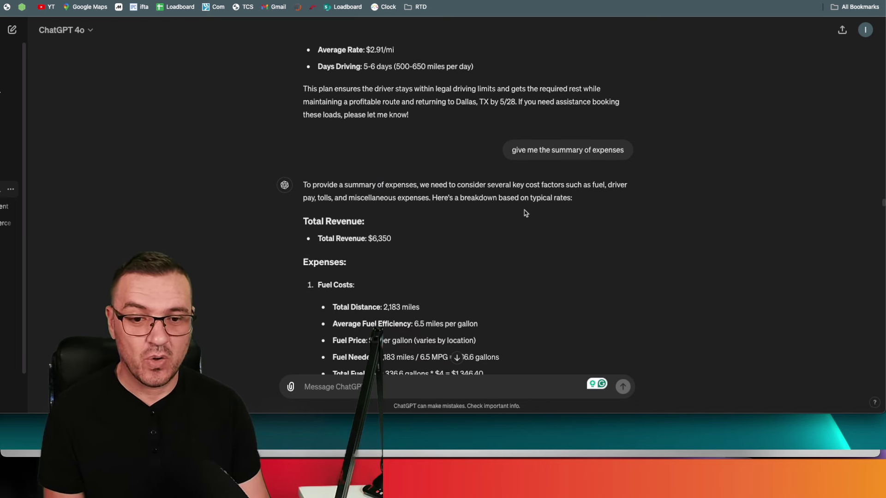
pyautogui.scroll(-1, 471, 216)
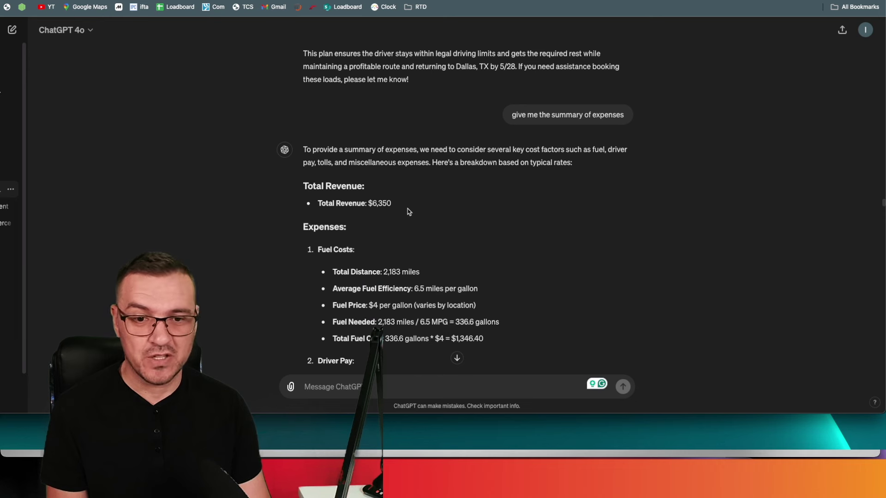
pyautogui.scroll(-2, 402, 211)
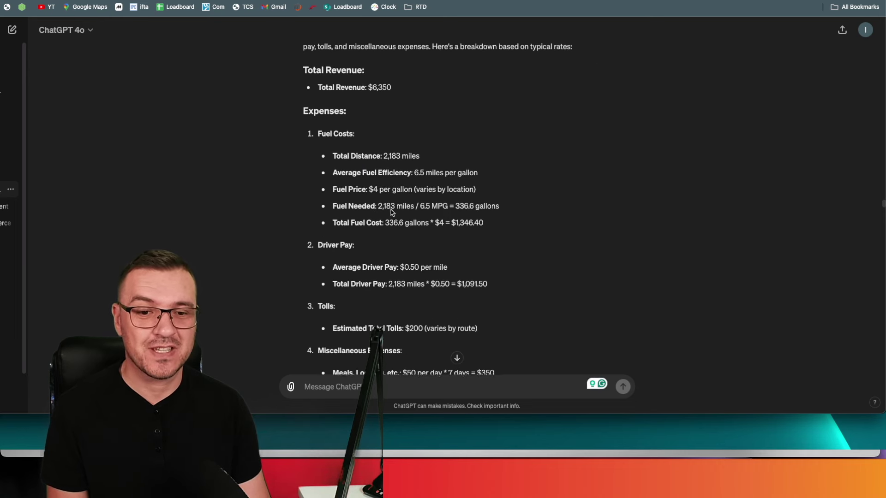
pyautogui.scroll(-1, 391, 212)
pyautogui.scroll(-3, 394, 184)
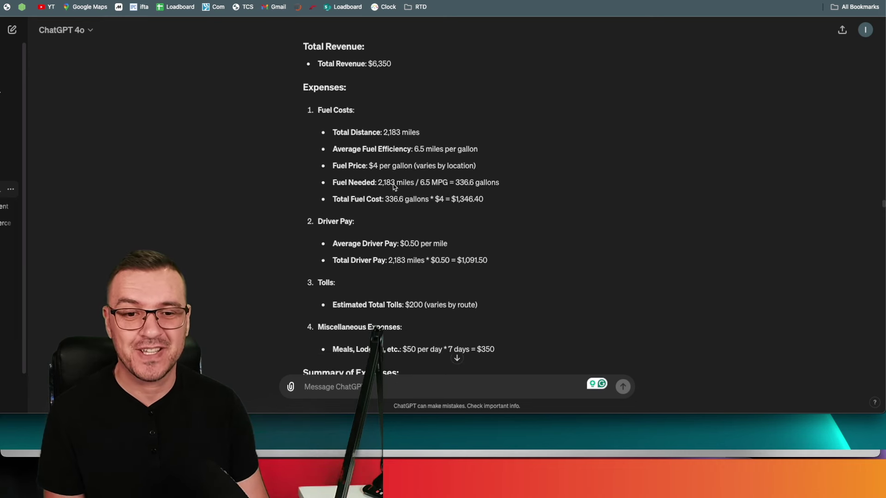
pyautogui.scroll(-3, 389, 185)
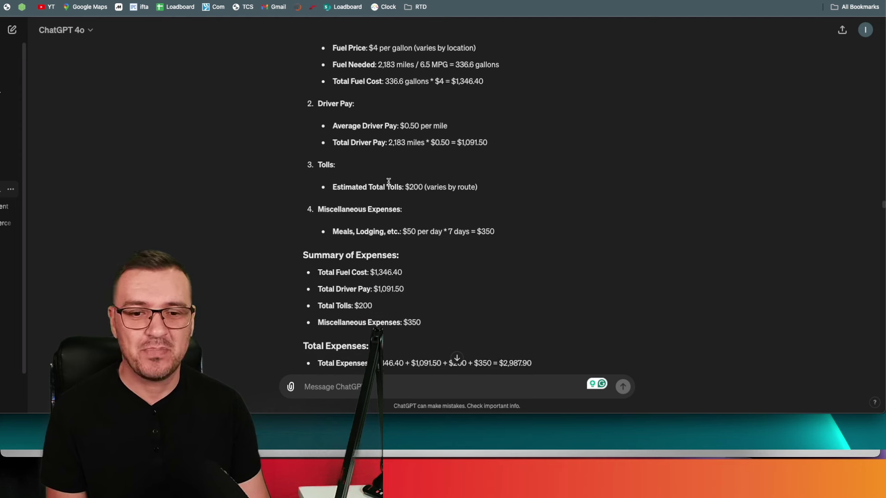
pyautogui.scroll(-2, 389, 186)
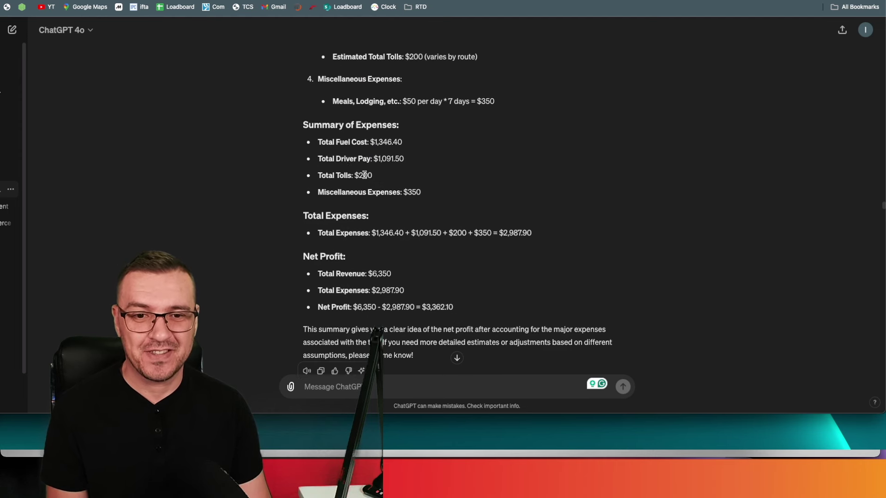
pyautogui.scroll(-2, 346, 167)
# Scroll through the Day 1 to Day 5 truck-stop recommendations for food, bathrooms and cheap diesel.
pyautogui.scroll(-1, 349, 170)
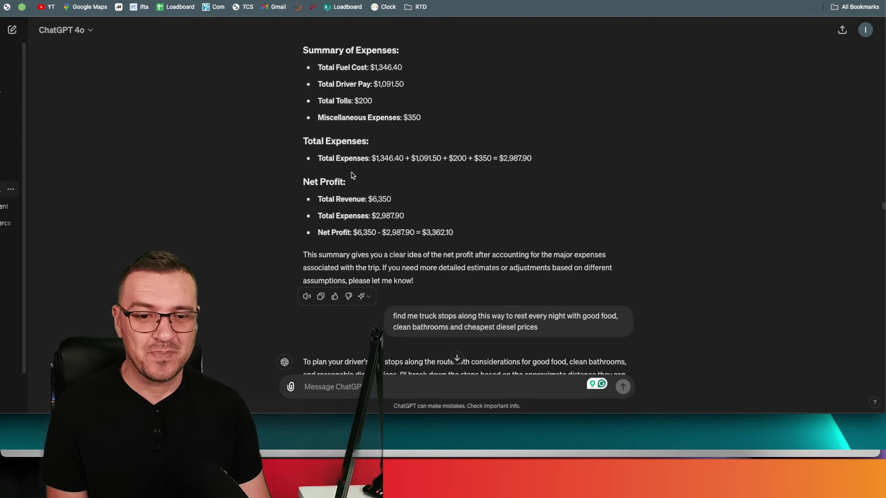
pyautogui.scroll(-5, 457, 228)
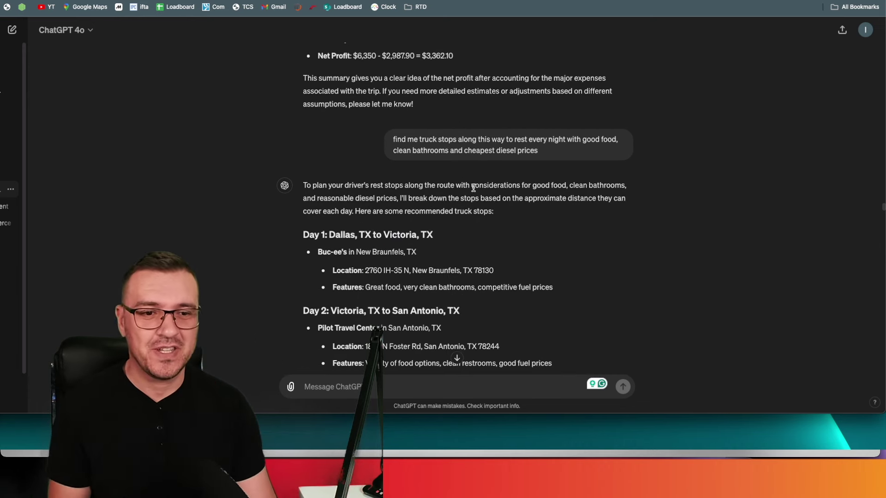
pyautogui.scroll(-3, 473, 193)
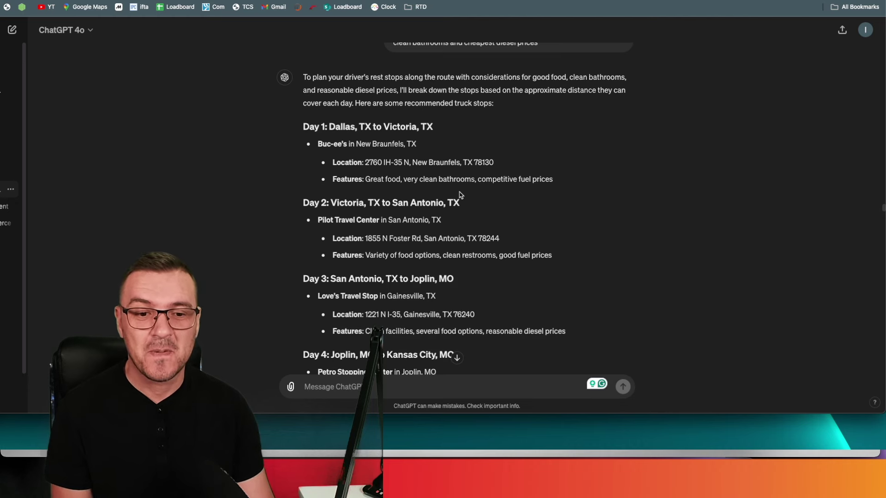
pyautogui.scroll(-2, 460, 194)
pyautogui.scroll(-3, 460, 195)
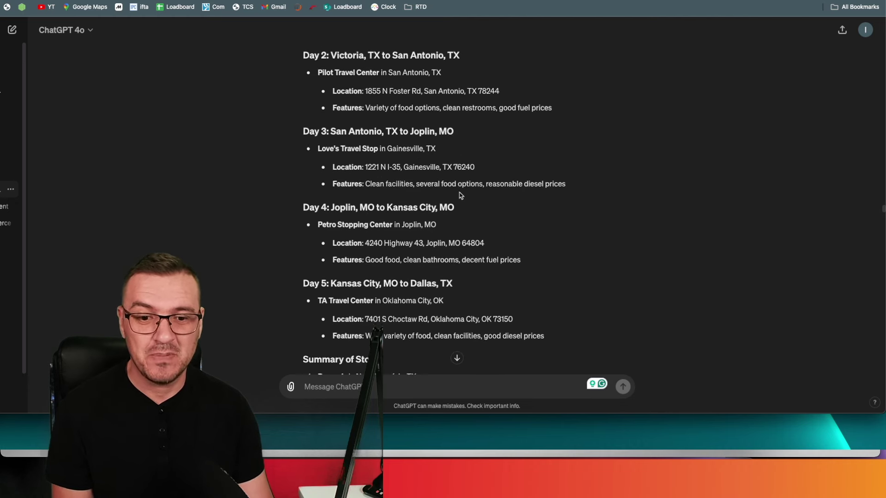
pyautogui.scroll(-1, 460, 195)
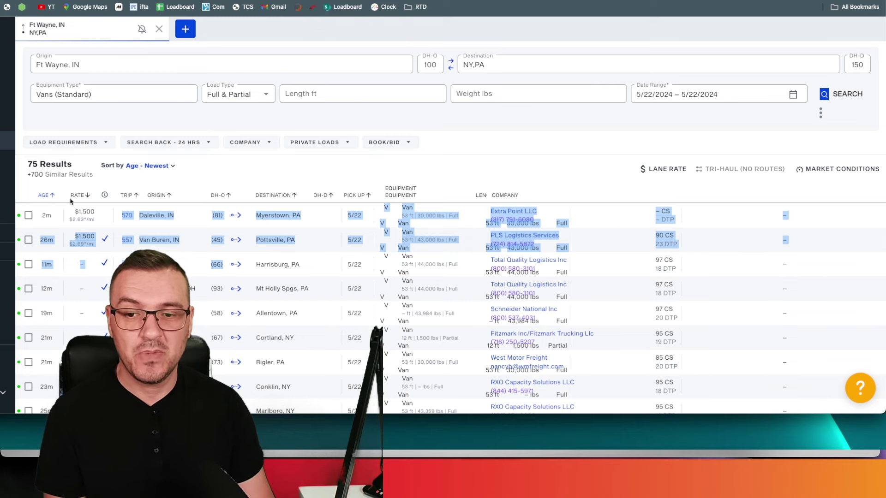
# Copy the whole DAT One load results page and return to the ChatGPT conversation.
pyautogui.moveTo(83, 203); pyautogui.dragTo(403, 392)
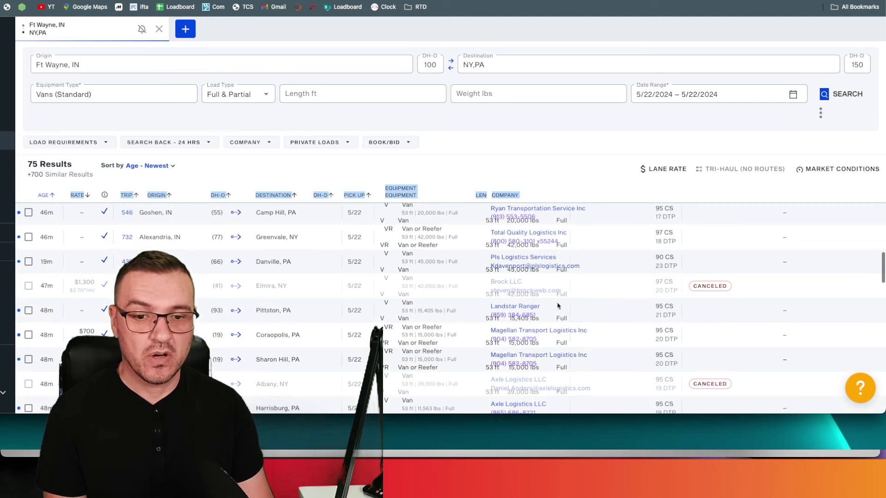
pyautogui.click(337, 261)
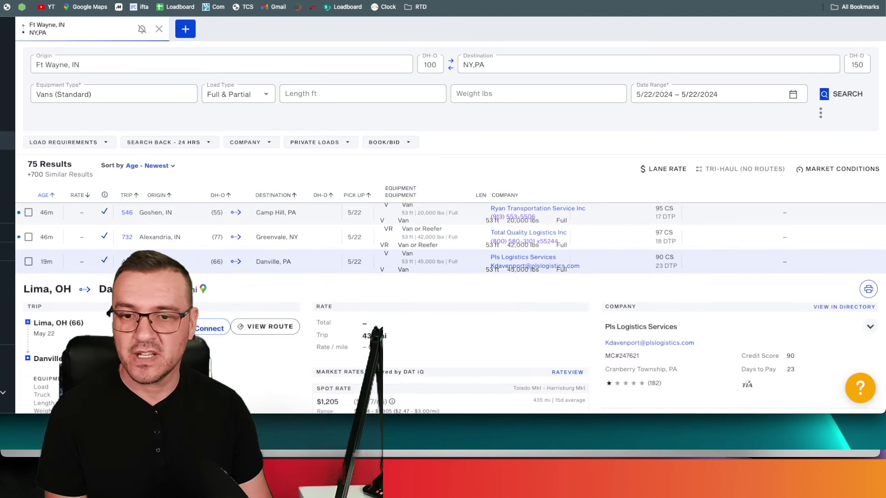
pyautogui.hotkey('ctrl', 'a')
pyautogui.rightClick(171, 239)
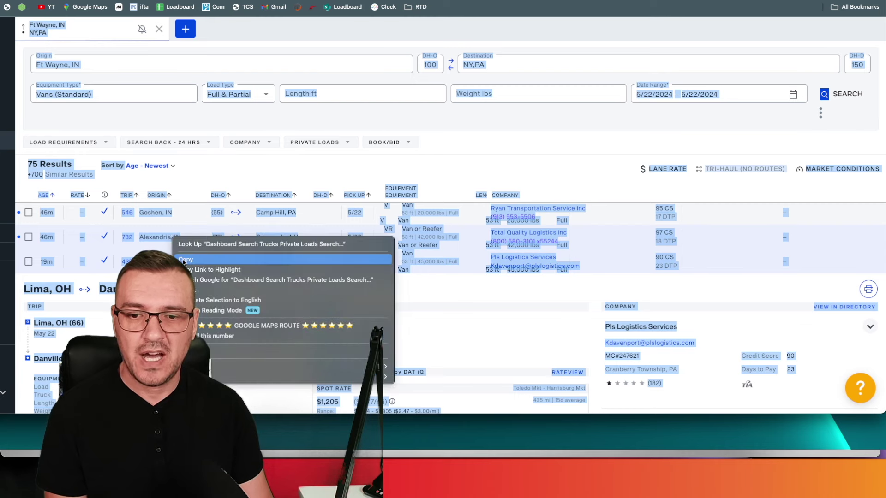
pyautogui.click(194, 252)
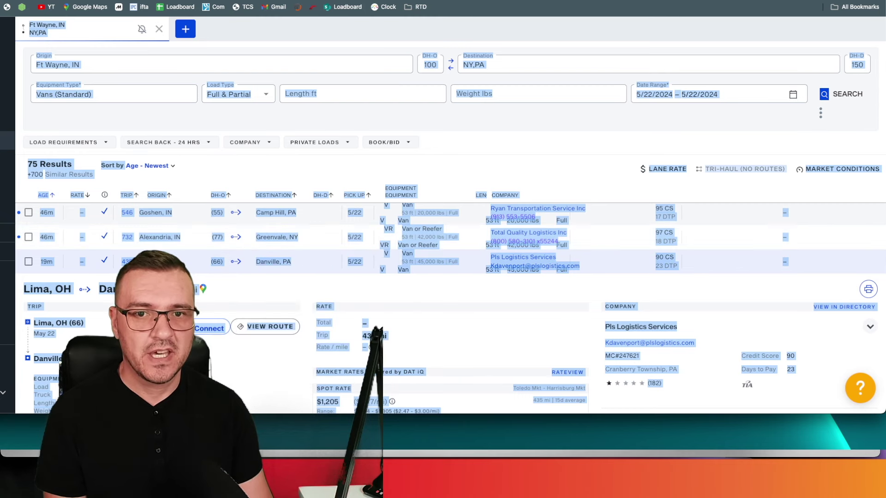
pyautogui.hotkey('ctrl', 'Tab')
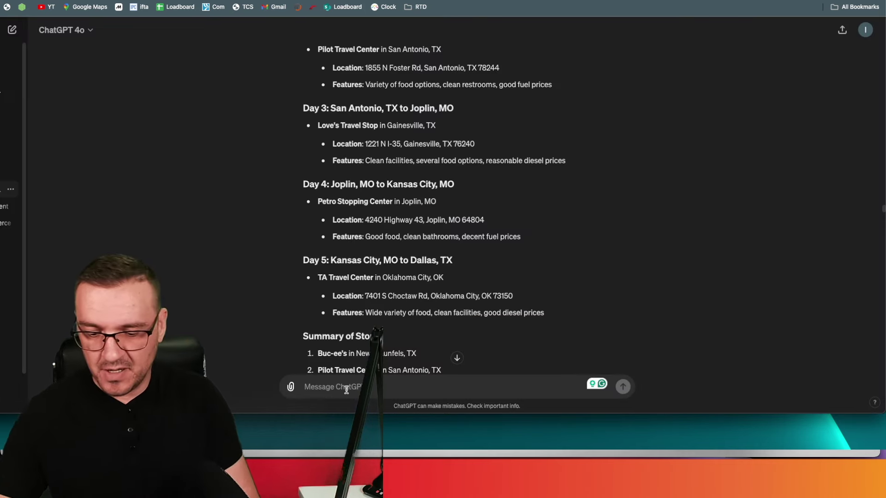
# Send 'give me the most profitable from this list' followed by the pasted DAT One load list.
pyautogui.write('give me')
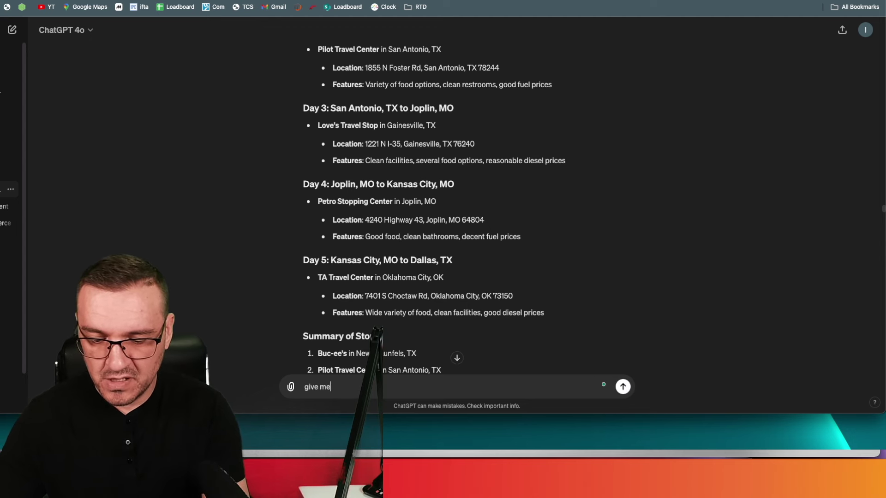
pyautogui.write(' the most pro')
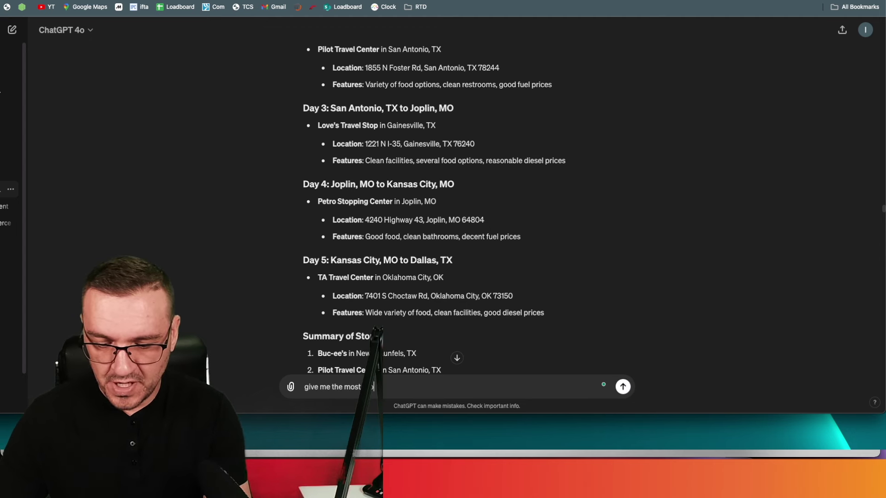
pyautogui.write('fita')
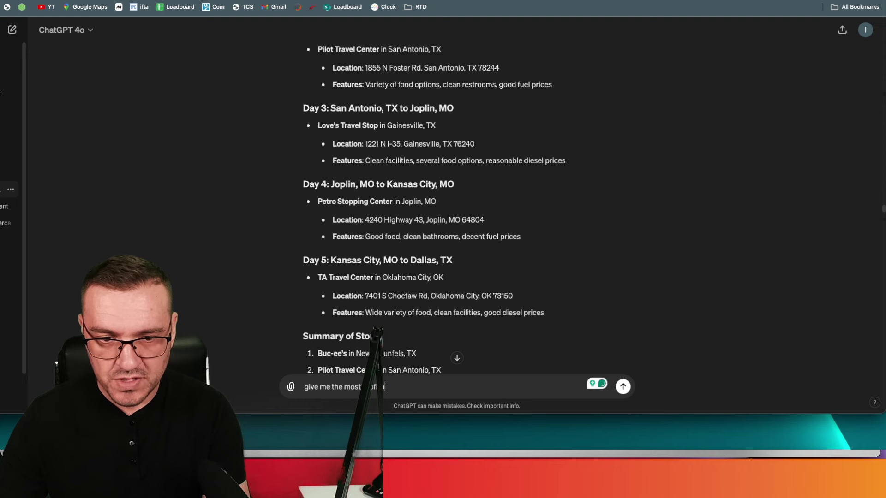
pyautogui.write('ble from this list')
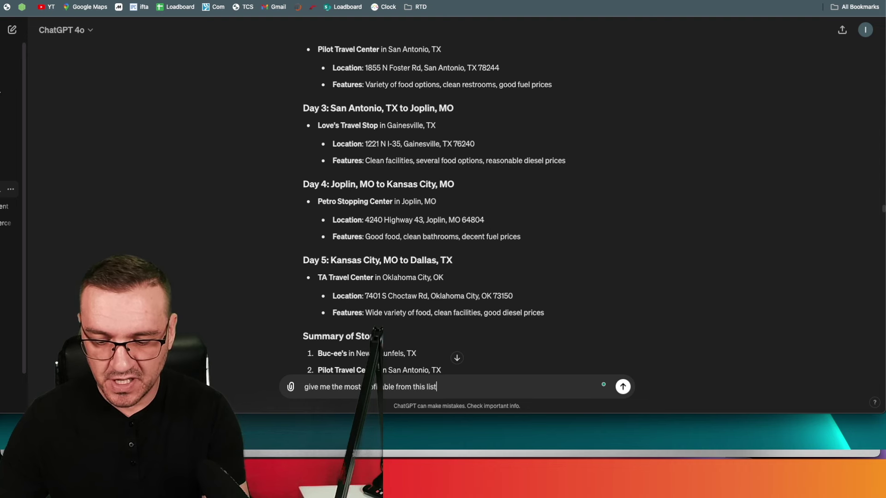
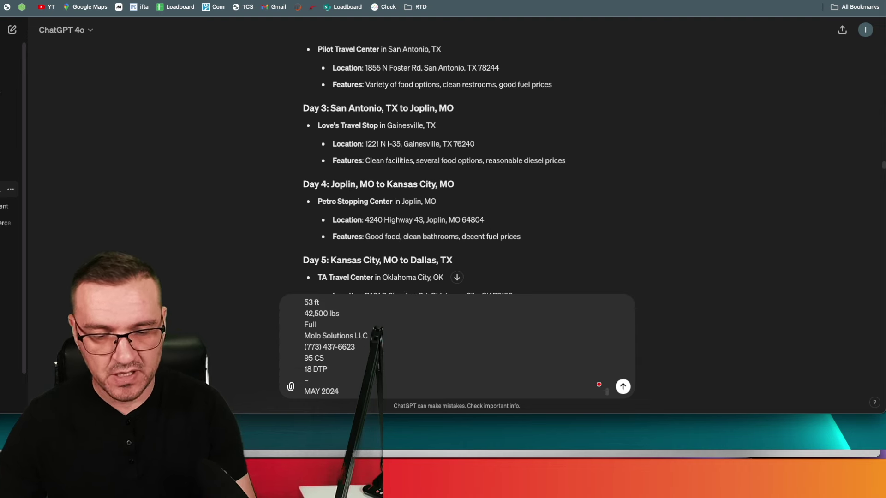
pyautogui.press('Return')
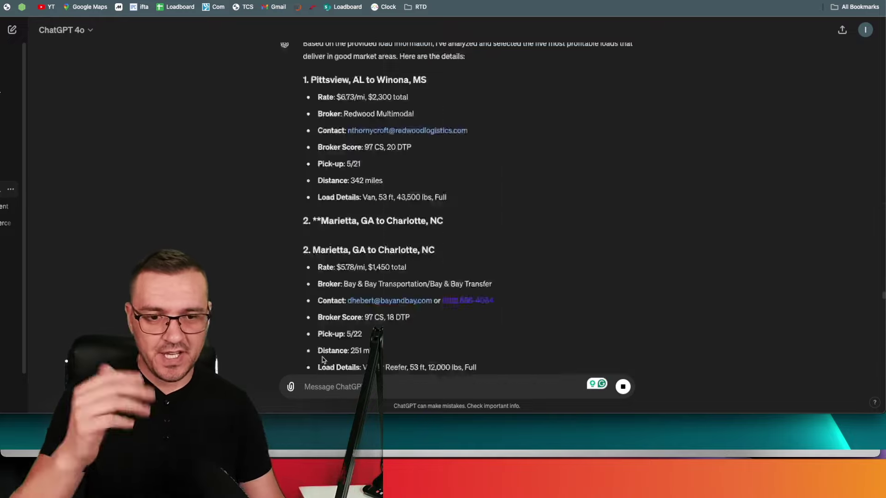
# Scroll to the five-load summary, from Ashley, IN to Bronx, NY ($1,900) through Plymouth, IN to York, PA ($1,700).
pyautogui.scroll(-15, 363, 313)
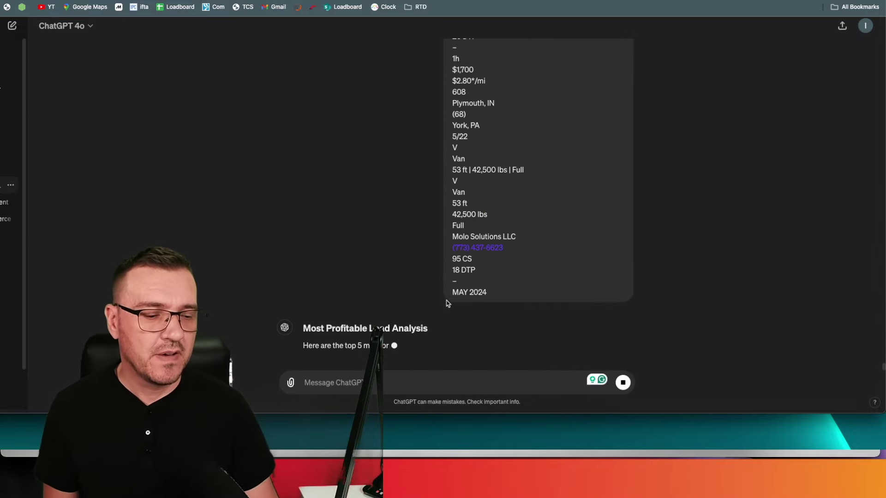
pyautogui.scroll(-2, 447, 304)
pyautogui.scroll(-2, 444, 304)
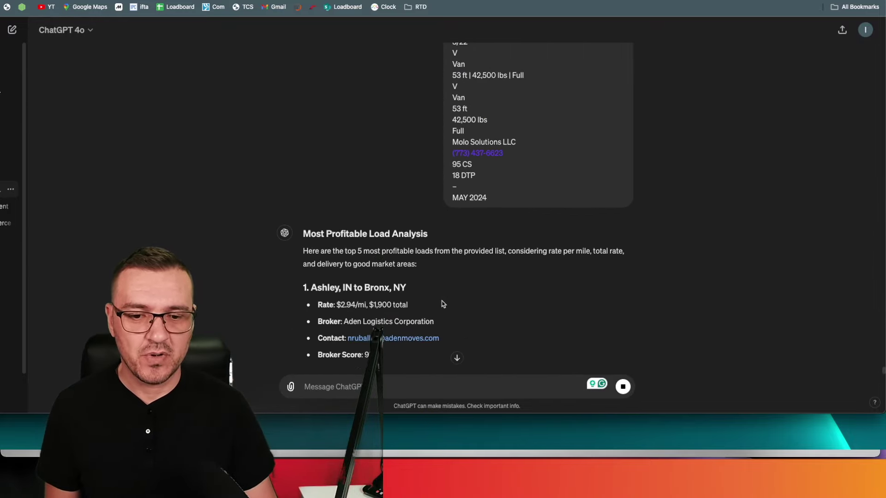
pyautogui.scroll(-3, 441, 302)
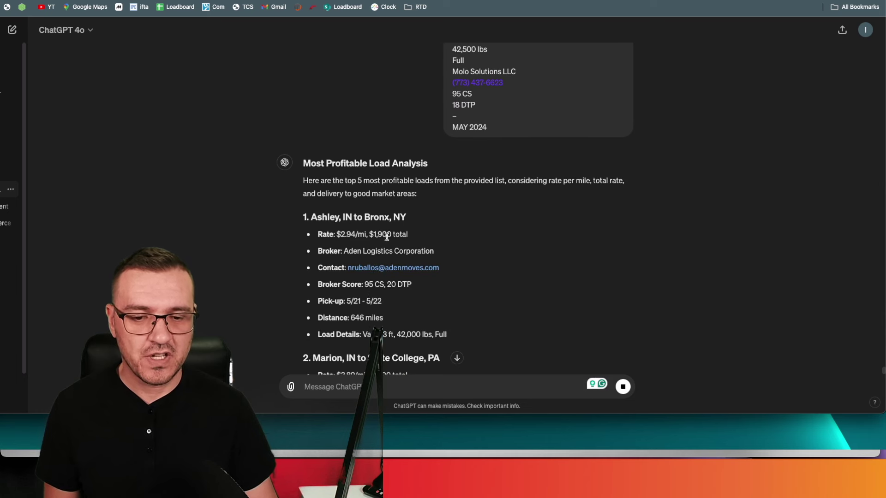
pyautogui.scroll(-2, 386, 236)
pyautogui.scroll(-2, 385, 244)
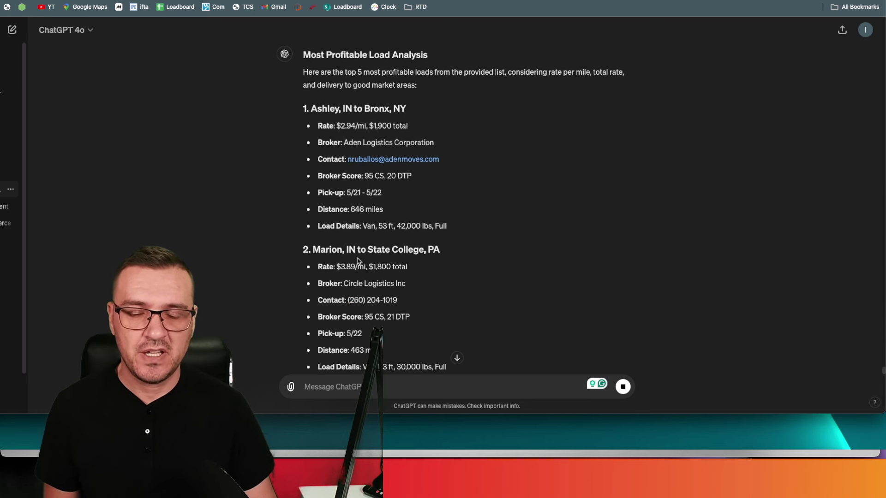
pyautogui.scroll(-1, 389, 238)
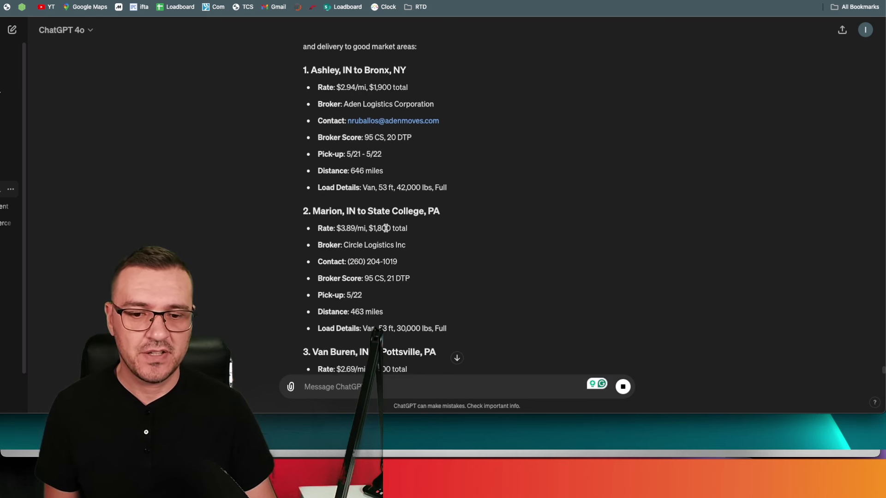
pyautogui.scroll(-5, 386, 228)
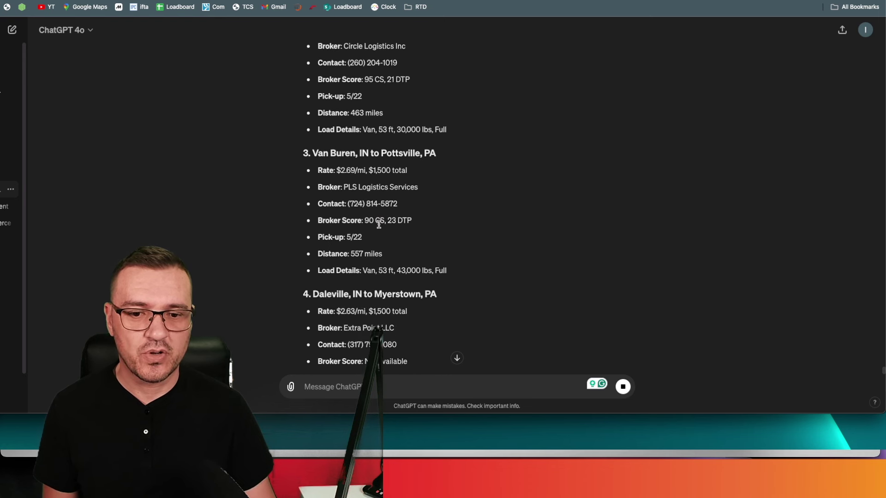
pyautogui.scroll(-2, 379, 224)
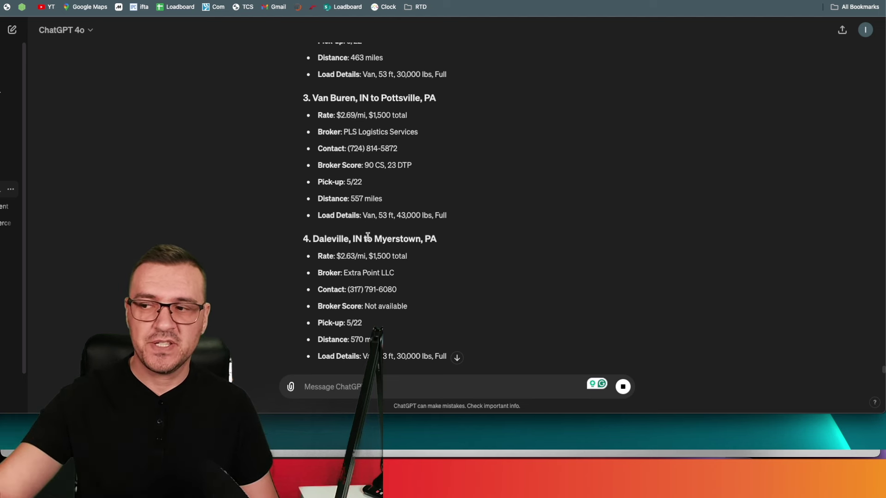
pyautogui.scroll(-2, 367, 238)
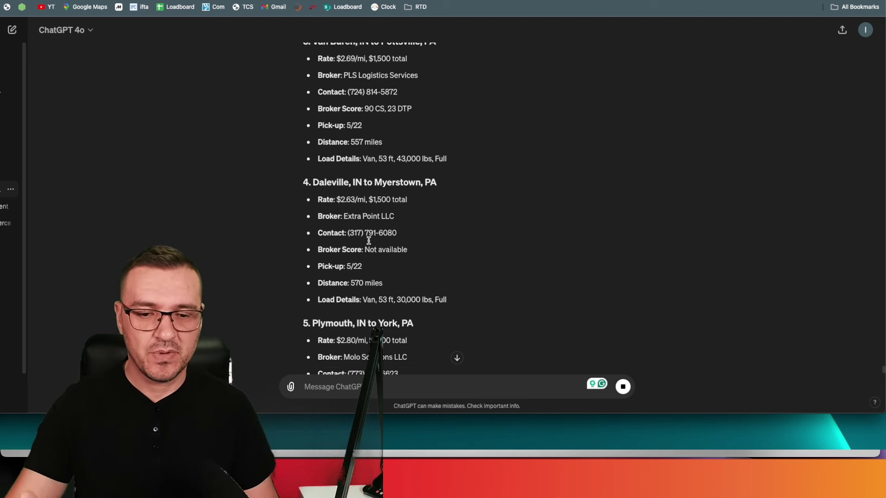
pyautogui.scroll(-2, 369, 241)
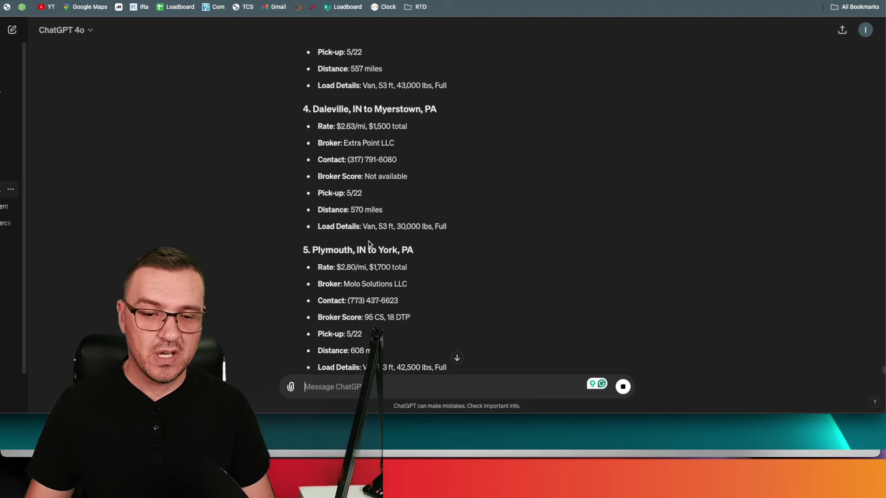
pyautogui.scroll(-4, 369, 244)
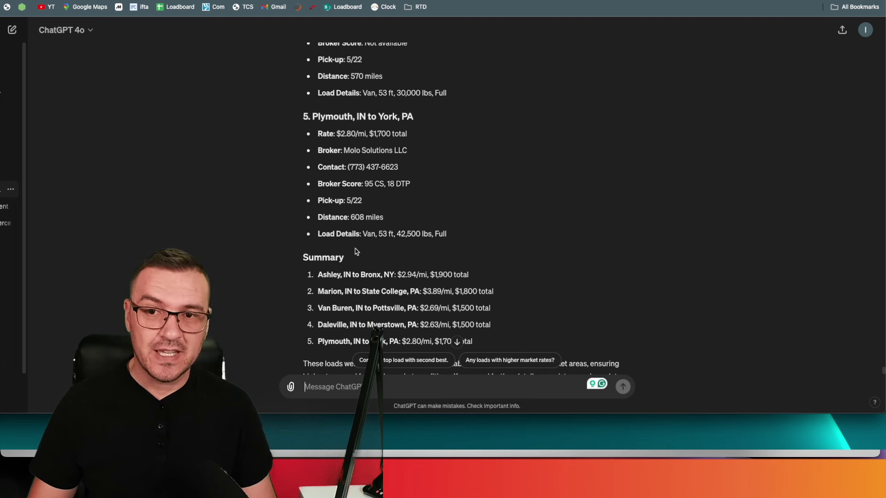
# Show DAT One's Market Conditions map for reefers, zoomed in on the inbound markets.
pyautogui.hotkey('ctrl', 'Tab')
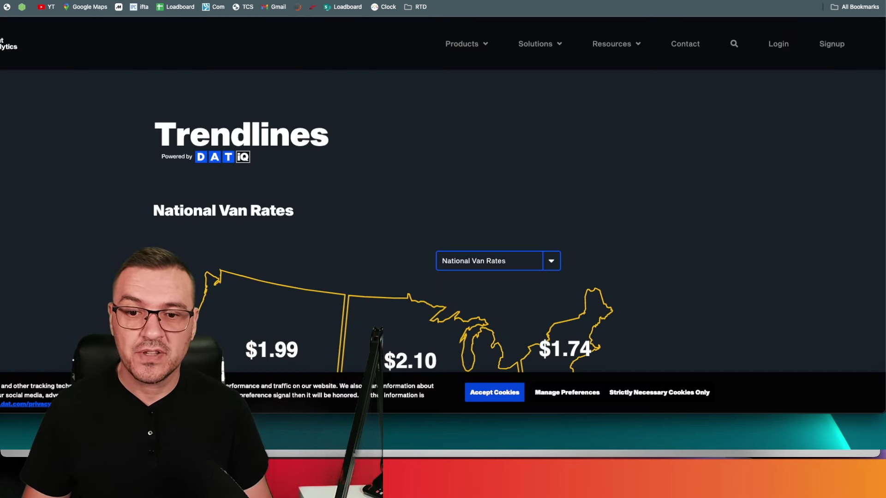
pyautogui.hotkey('ctrl', 'Tab')
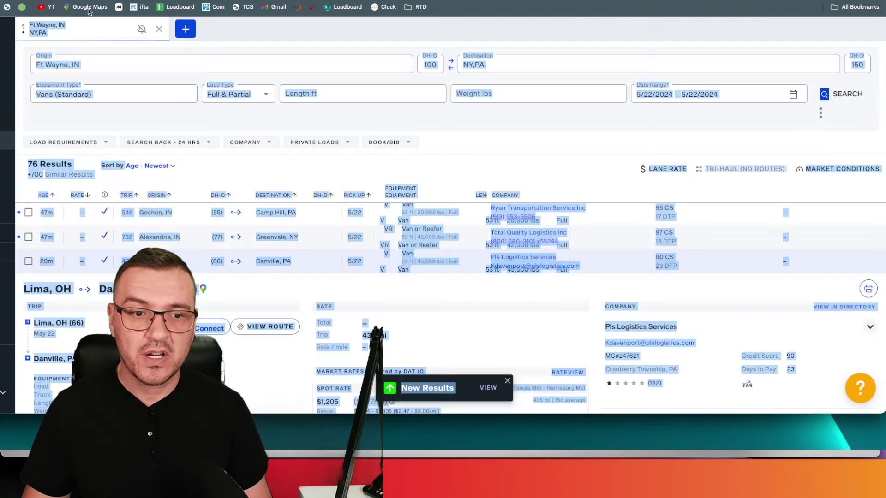
pyautogui.click(606, 128)
pyautogui.click(836, 169)
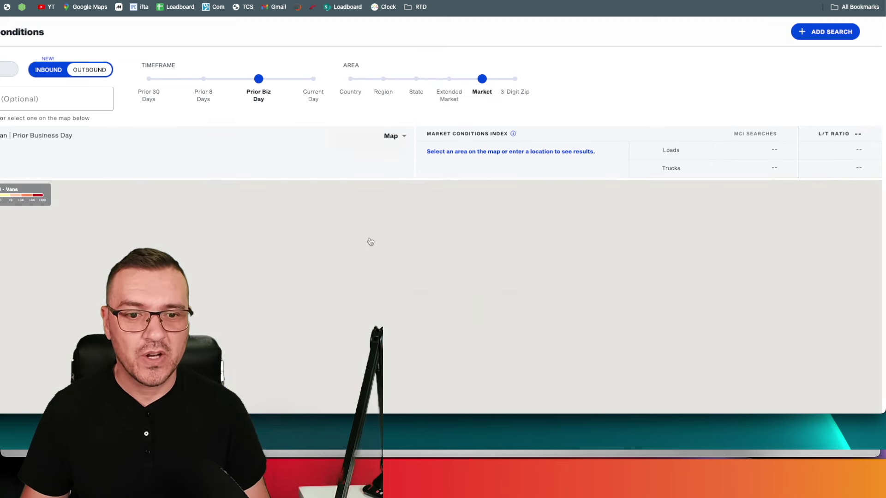
pyautogui.hscroll(5, 388, 247)
pyautogui.scroll(-2, 388, 247)
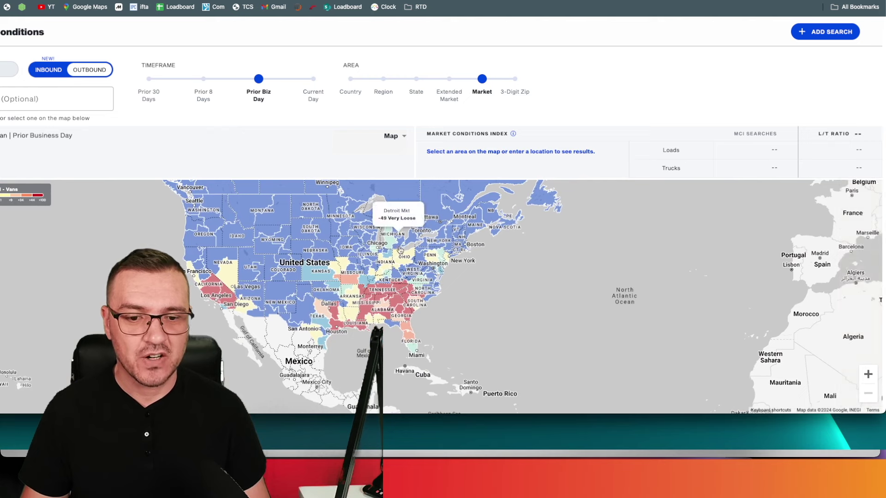
pyautogui.scroll(3, 400, 251)
pyautogui.scroll(-2, 401, 251)
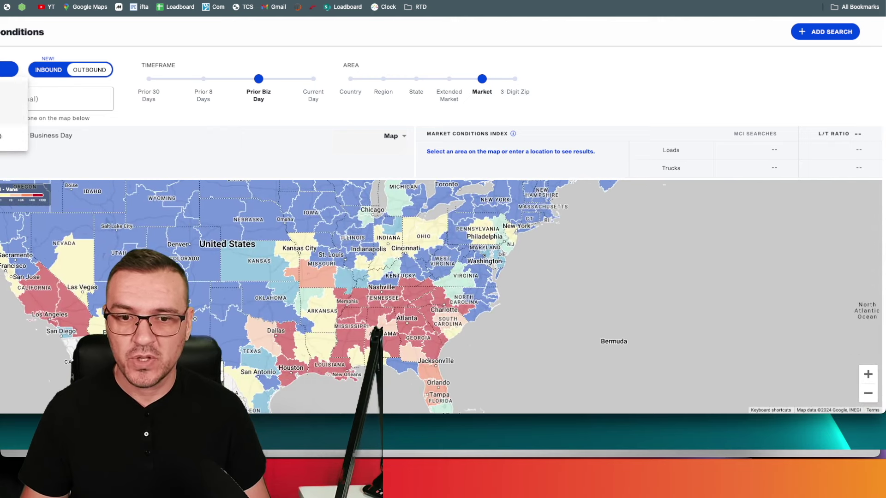
pyautogui.click(14, 115)
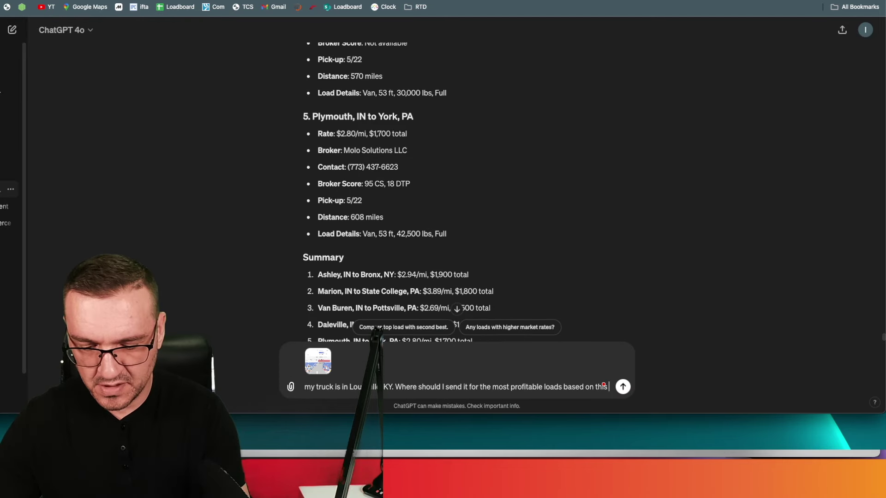
# Add 'market rate' to the Louisville, KY destination question with the attached market map.
pyautogui.write('market ra')
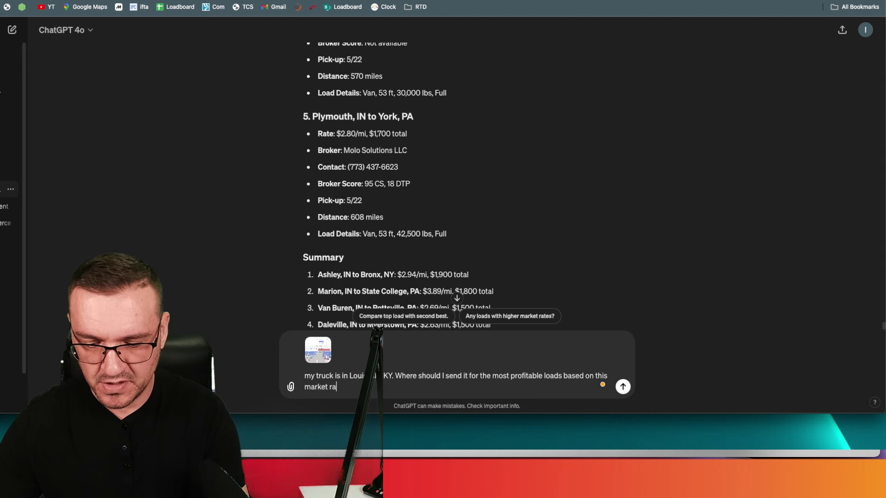
pyautogui.write('te')
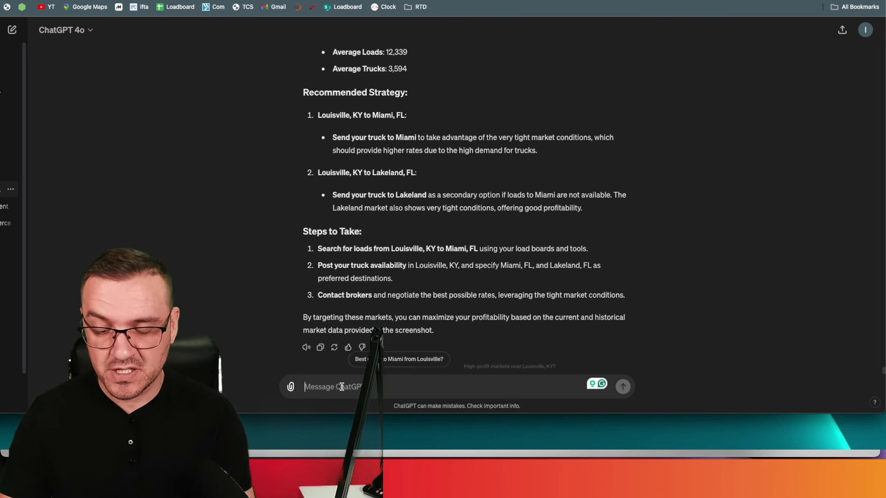
# Say you don't want to go to Florida, then review the Chicago, Dallas, Atlanta, Philadelphia and New York suggestions.
pyautogui.write("I don't want to go")
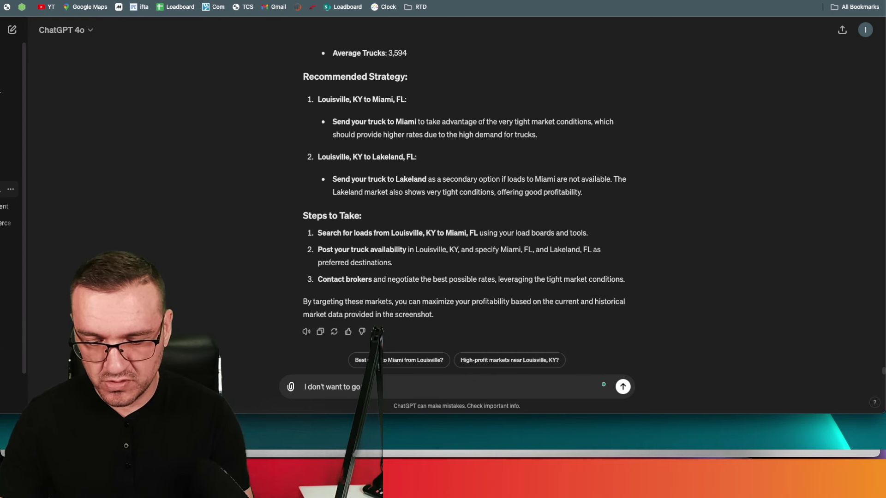
pyautogui.press('Return')
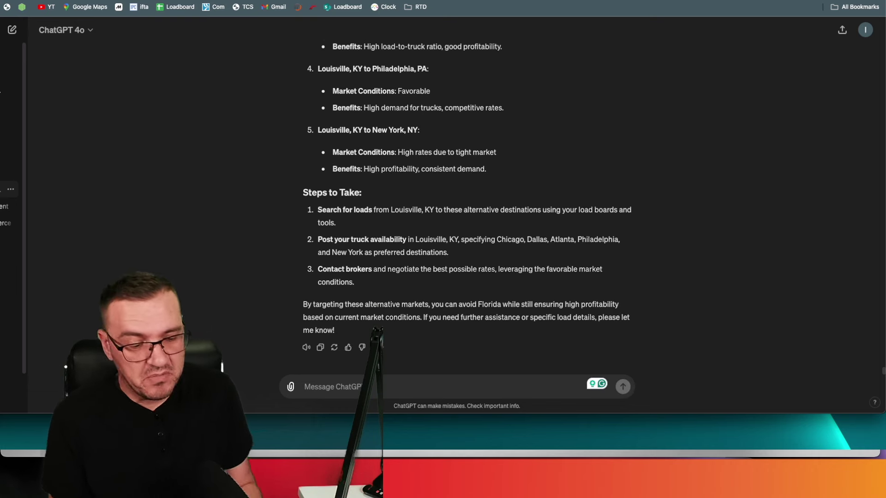
pyautogui.scroll(5, 378, 314)
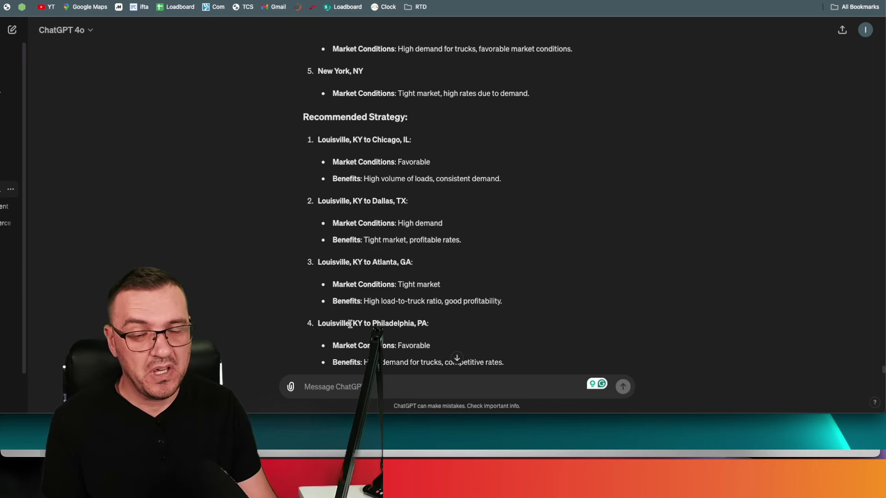
pyautogui.scroll(1, 353, 321)
pyautogui.scroll(-2, 355, 318)
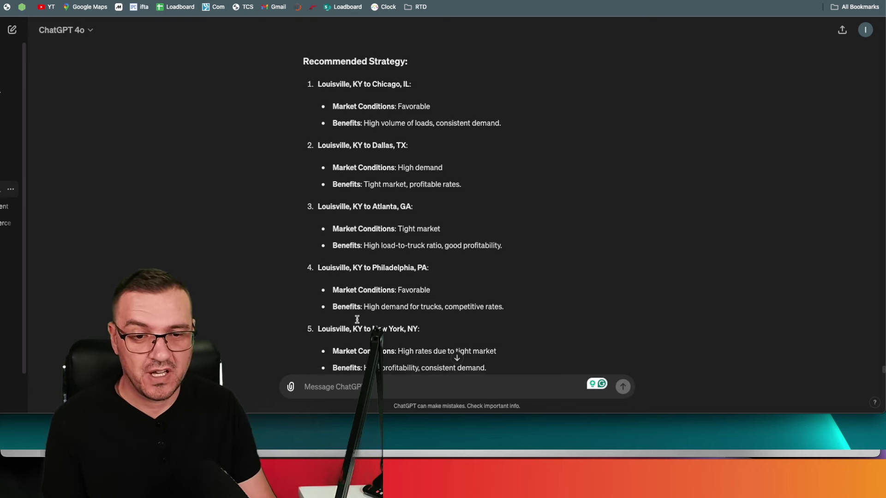
pyautogui.scroll(-2, 357, 319)
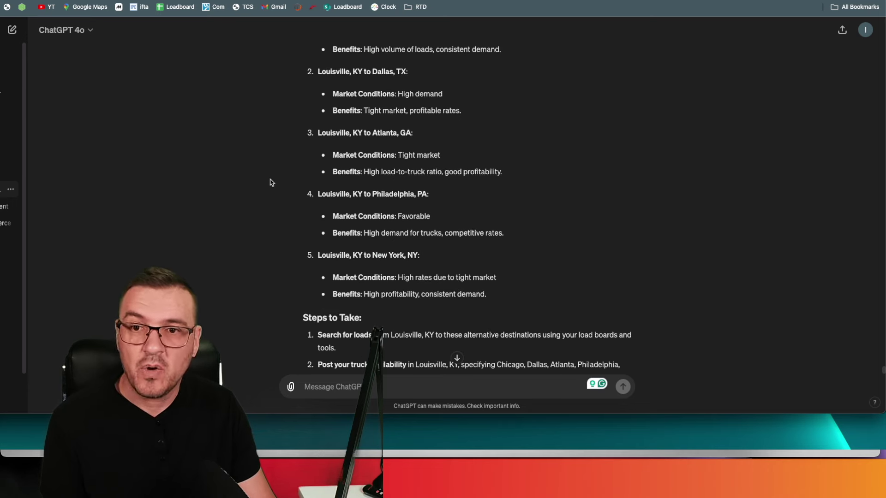
# Go back to the DAT One Ft Wayne, IN to NY,PA van search, now listing 76 results.
pyautogui.hotkey('ctrl', 'Tab')
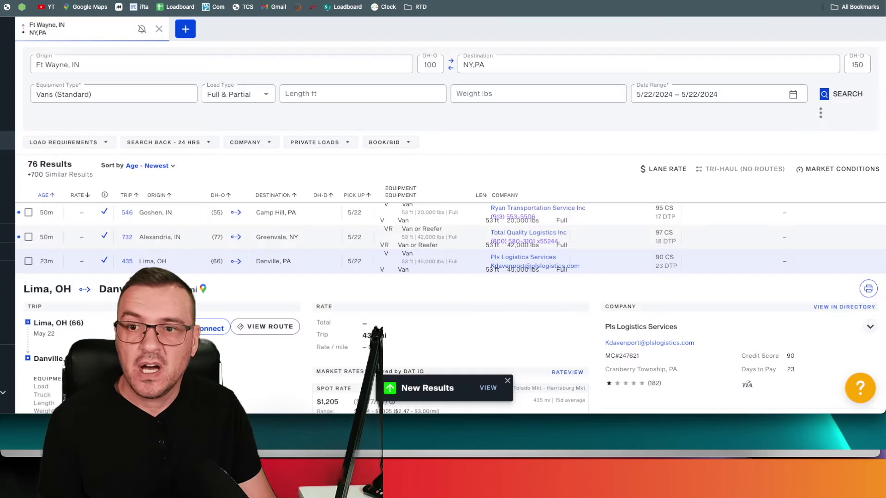